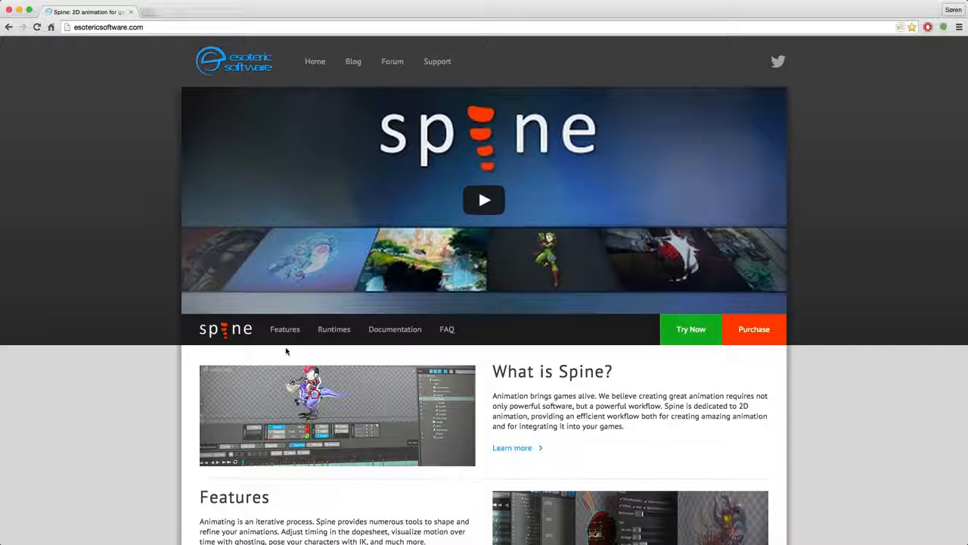
View the User Guide in the Spine documentation and the Try Now page on the Esoteric Software website
click(394, 333)
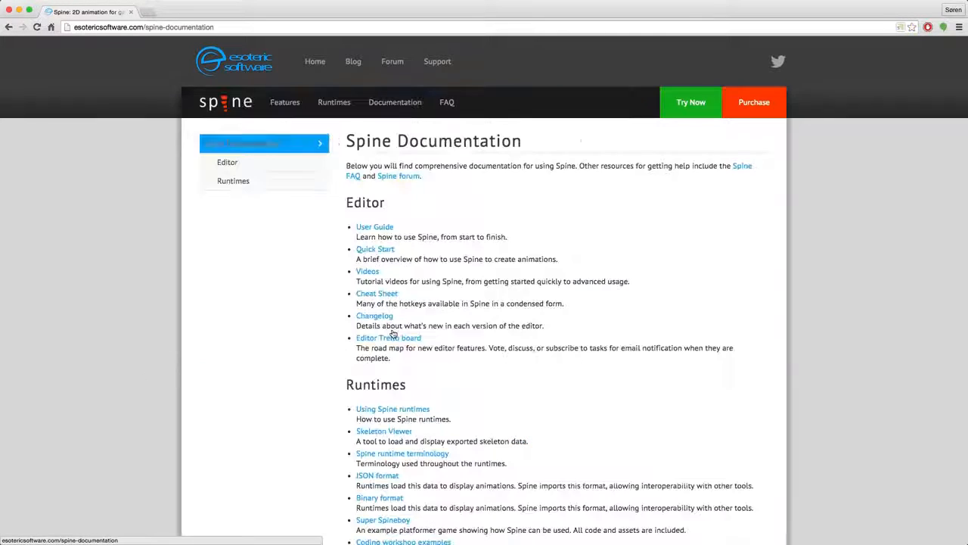
click(374, 227)
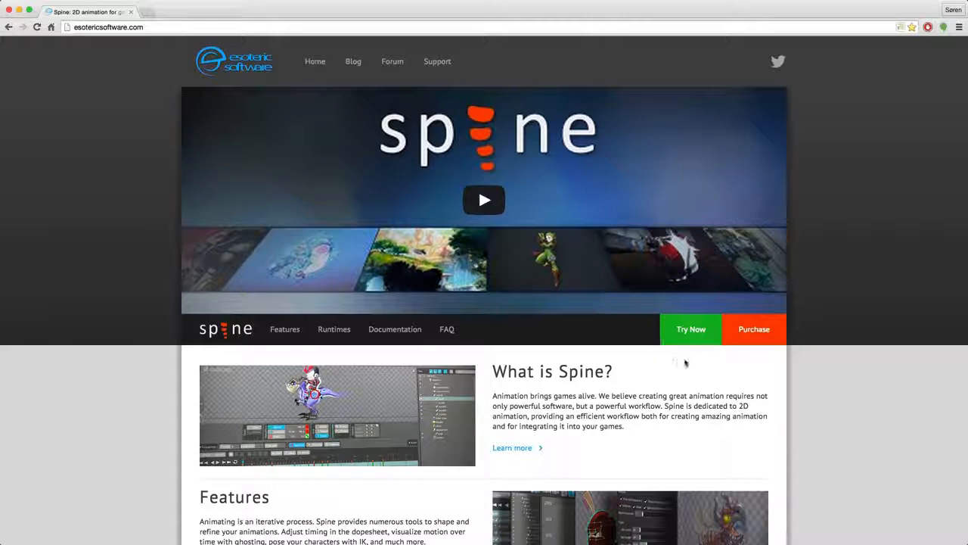
click(693, 330)
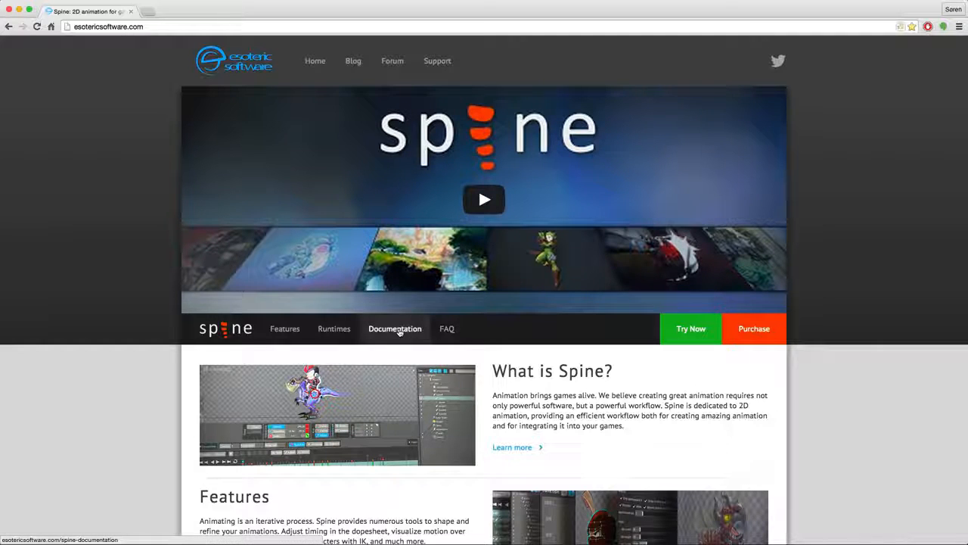
Open the changelog archive from the Spine documentation and skim the release notes for the 3.0 and older versions
click(400, 332)
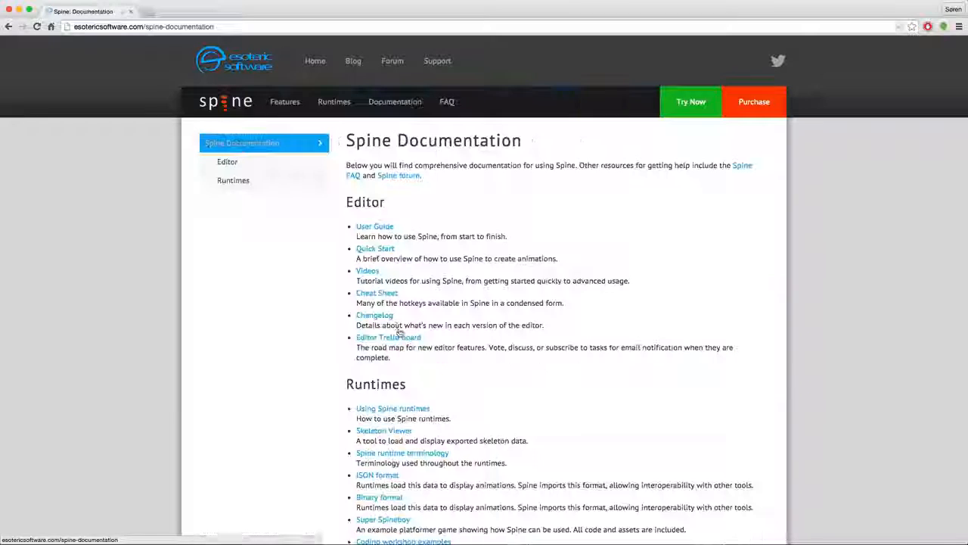
click(376, 317)
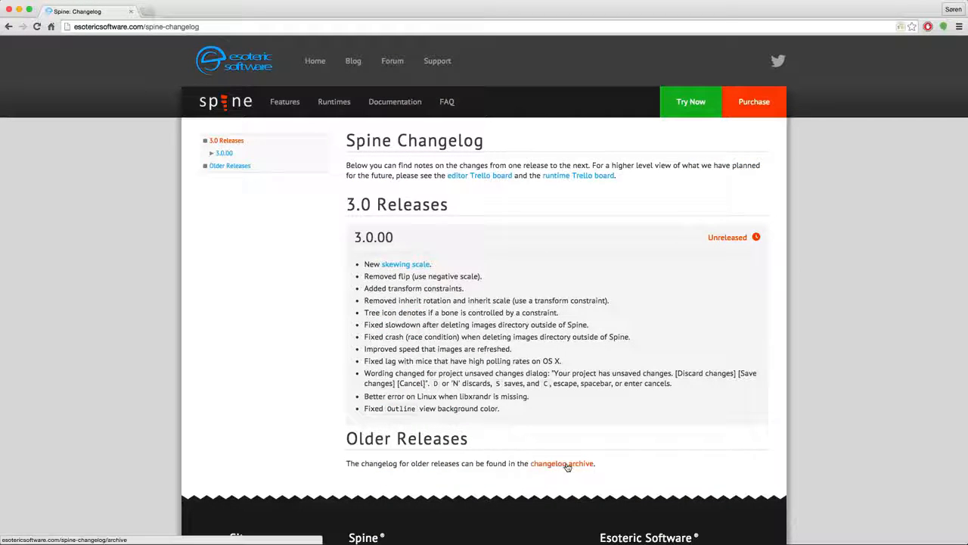
click(567, 464)
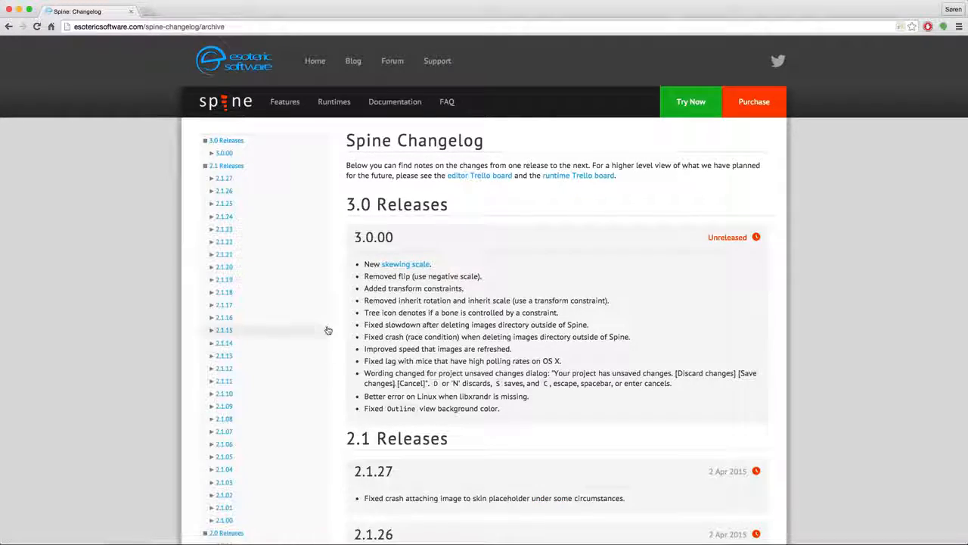
scroll(325, 329, down, 10)
scroll(316, 344, up, 10)
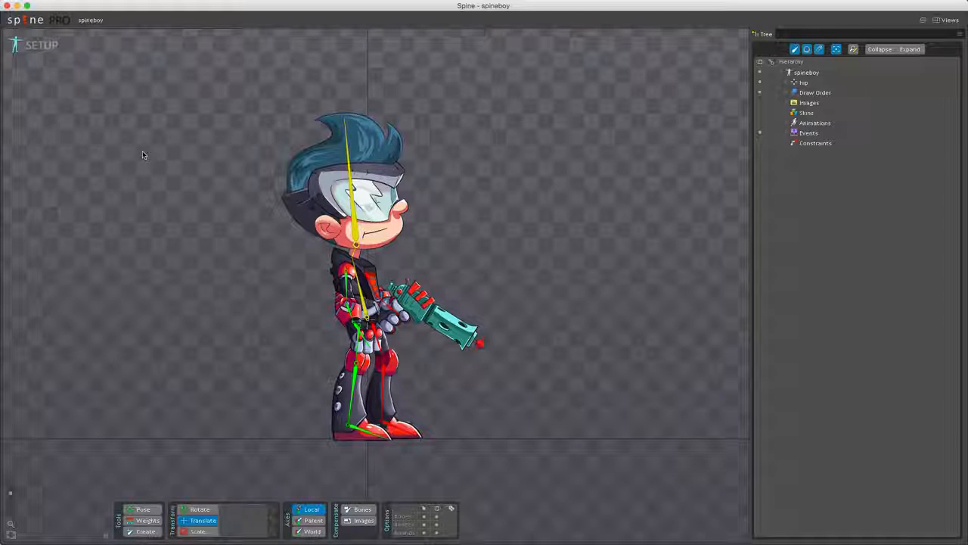
Switch to the Spine editor and look through the example project folders offered for opening, without opening a project
click(28, 20)
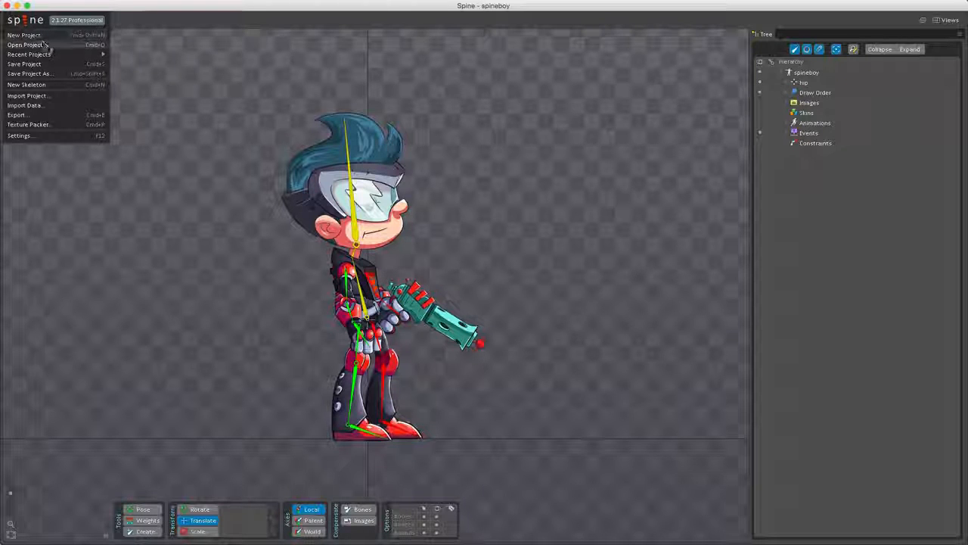
click(45, 46)
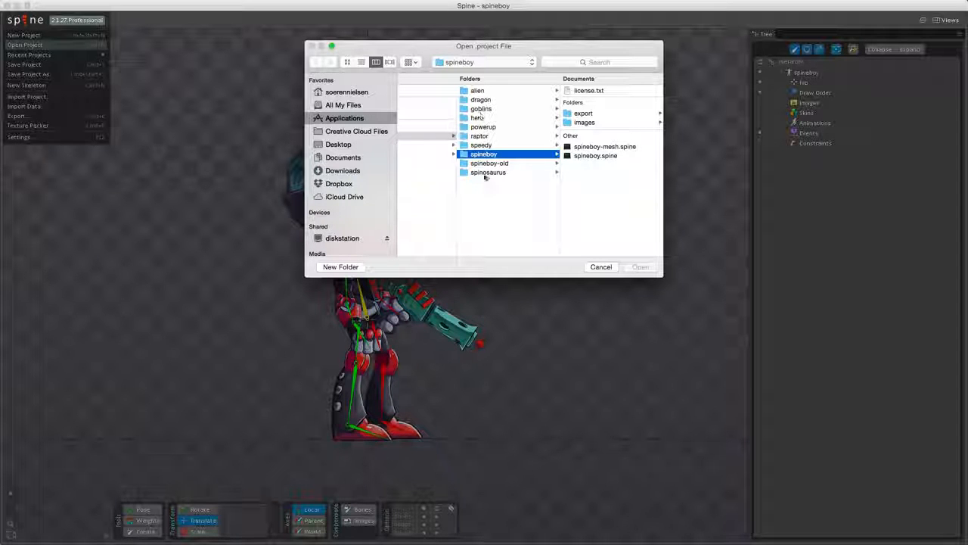
click(602, 269)
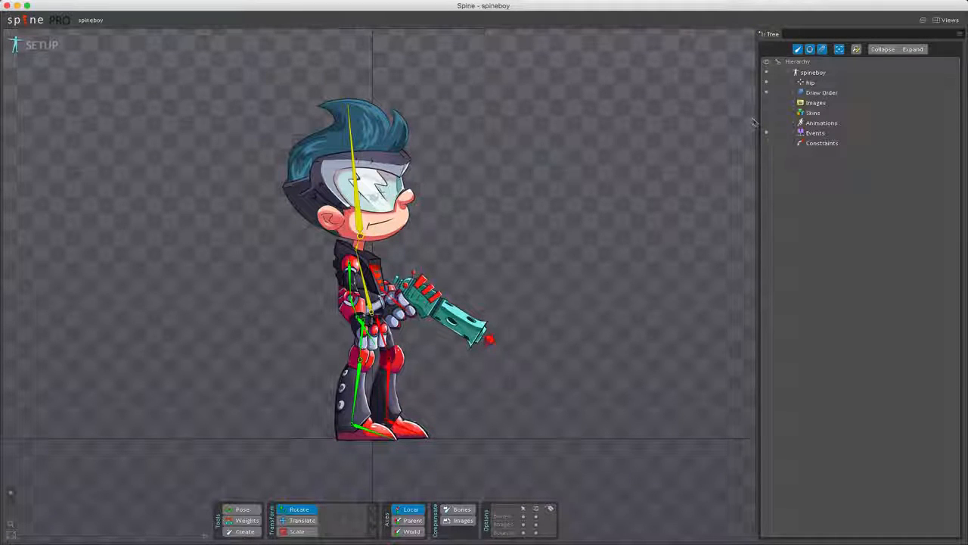
Try docking the Tree view above the viewport, return it to the right-hand side and restore its narrow width
mouse_move(755, 119)
mouse_down()
mouse_move(650, 128)
mouse_move(753, 128)
mouse_move(744, 128)
mouse_up()
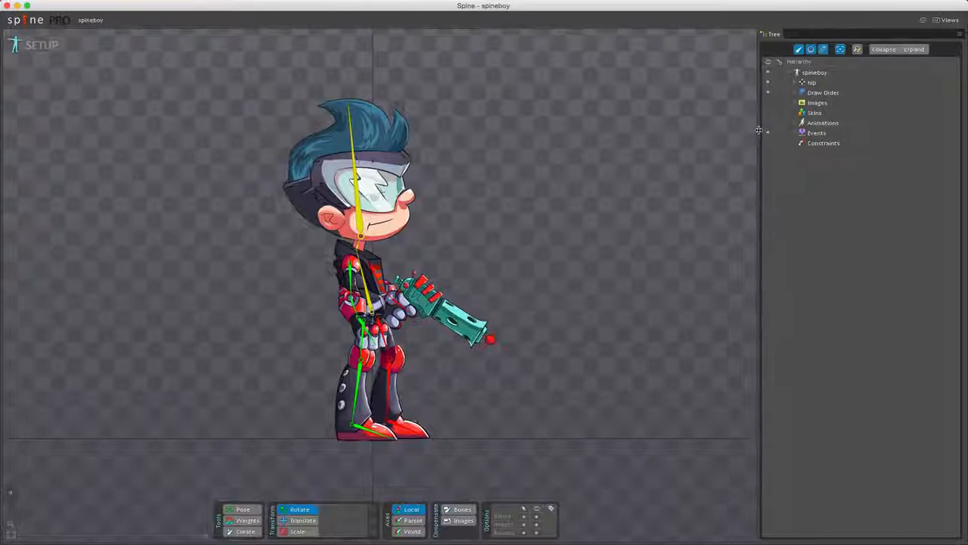
drag(775, 34, 86, 196)
drag(17, 34, 540, 73)
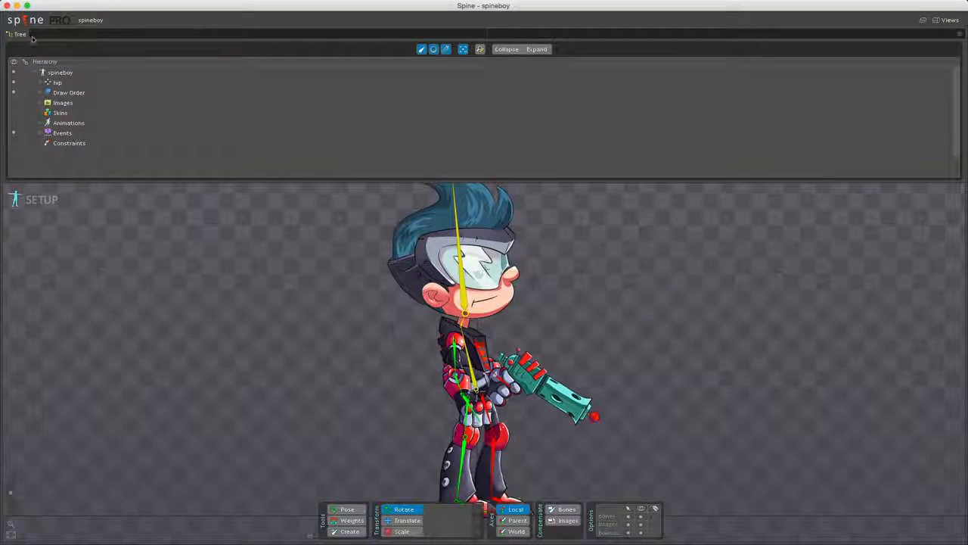
drag(15, 35, 889, 303)
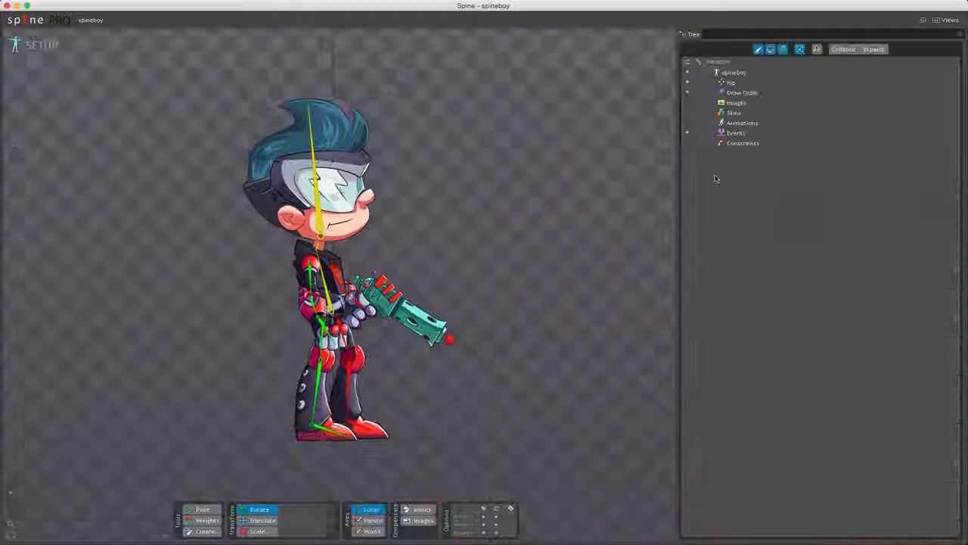
drag(677, 151, 766, 155)
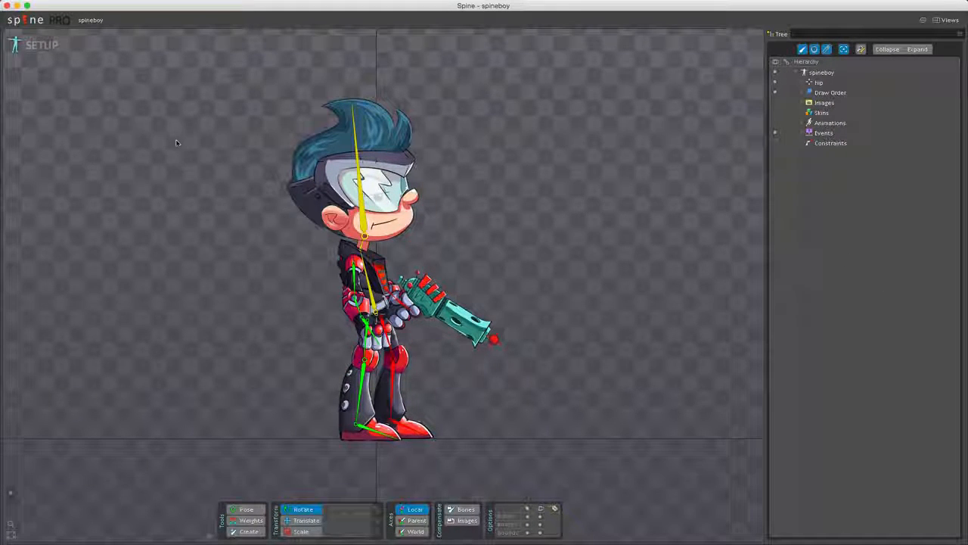
click(27, 23)
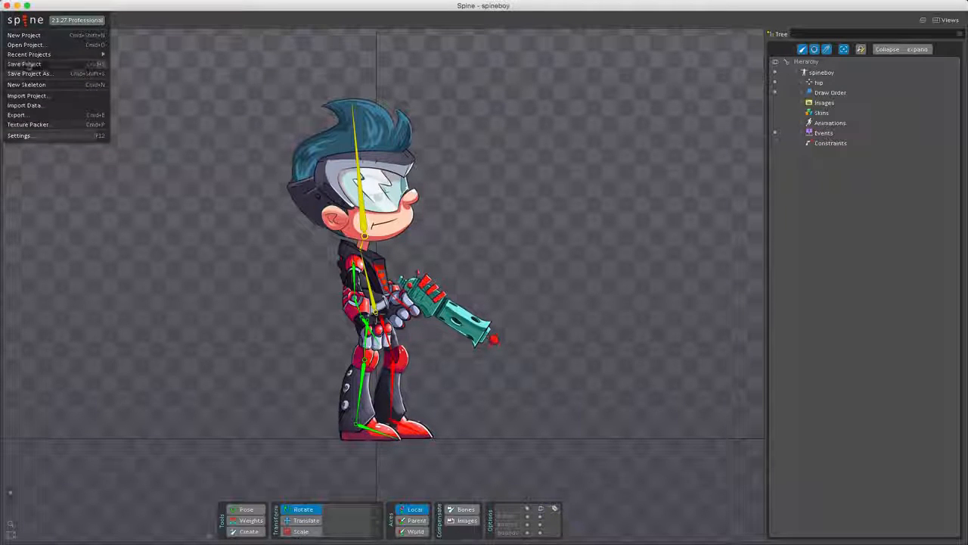
mouse_move(30, 55)
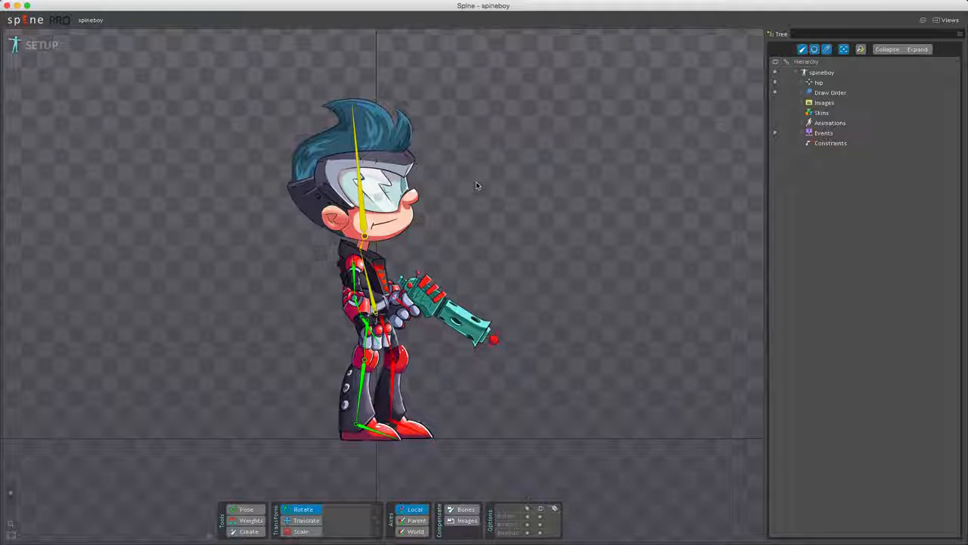
Examine the spineboy character's head, gun, body and legs up close and as a whole in the viewport
mouse_move(502, 216)
mouse_down()
mouse_move(393, 171)
mouse_move(508, 162)
mouse_move(504, 227)
mouse_move(449, 161)
mouse_move(536, 158)
mouse_move(484, 219)
mouse_move(473, 175)
mouse_move(510, 212)
mouse_up()
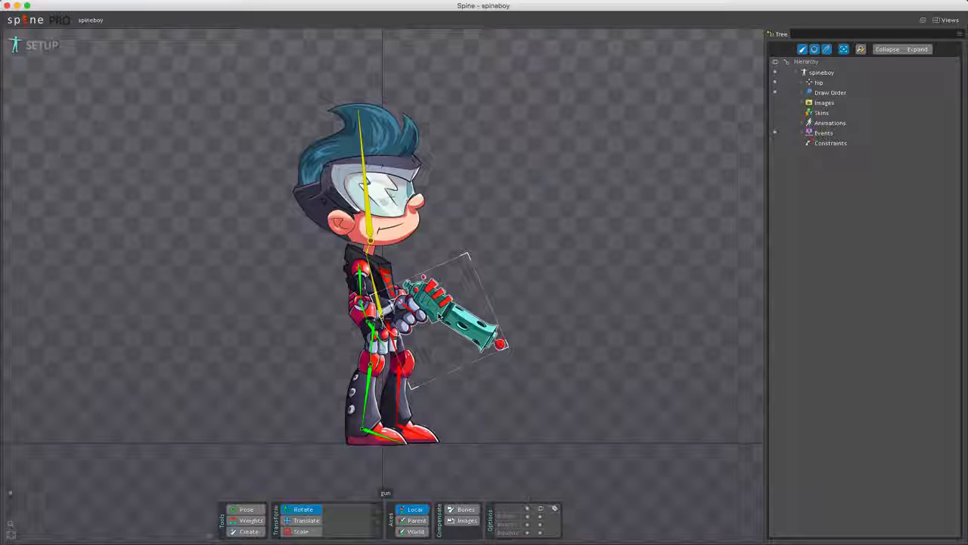
scroll(427, 312, up, 5)
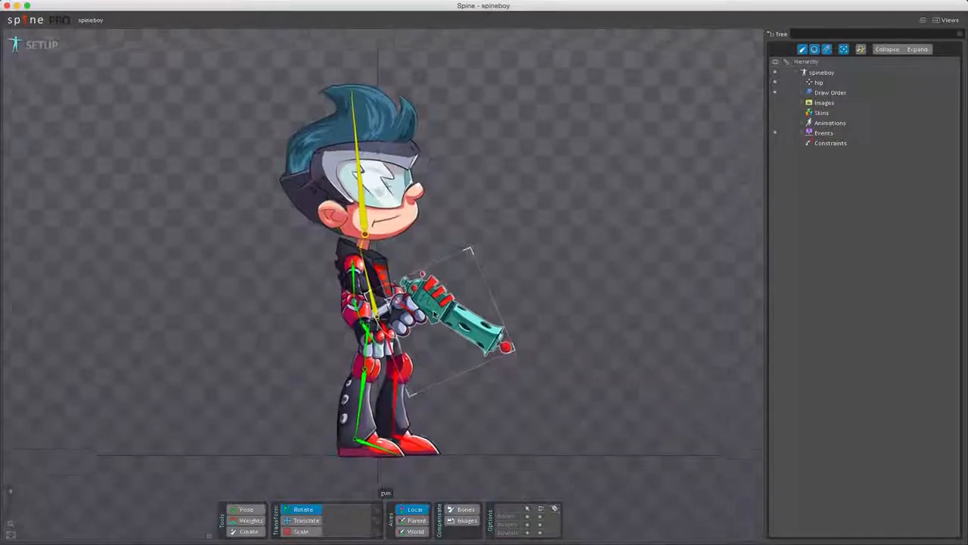
scroll(329, 135, down, 5)
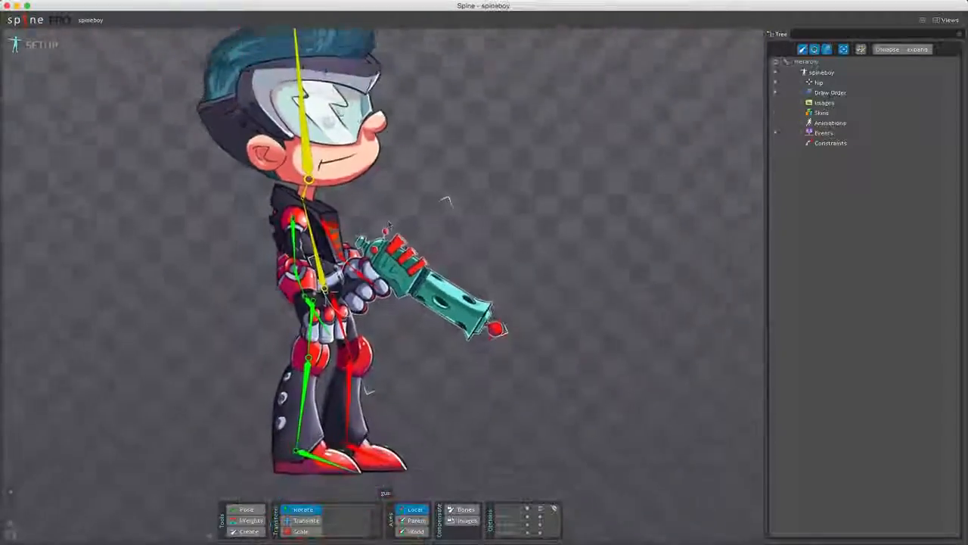
scroll(329, 135, up, 3)
scroll(340, 151, down, 3)
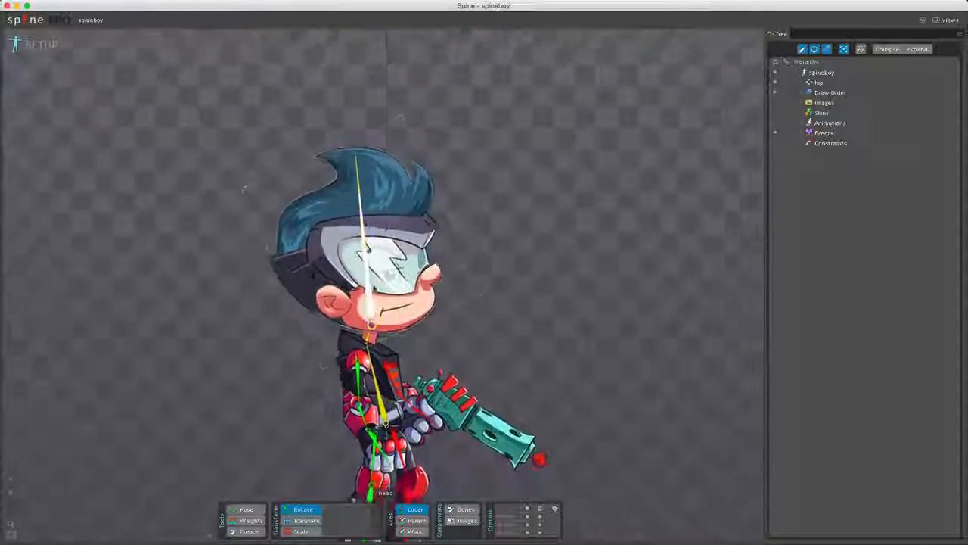
scroll(382, 239, up, 5)
scroll(382, 239, up, 2)
scroll(382, 239, down, 6)
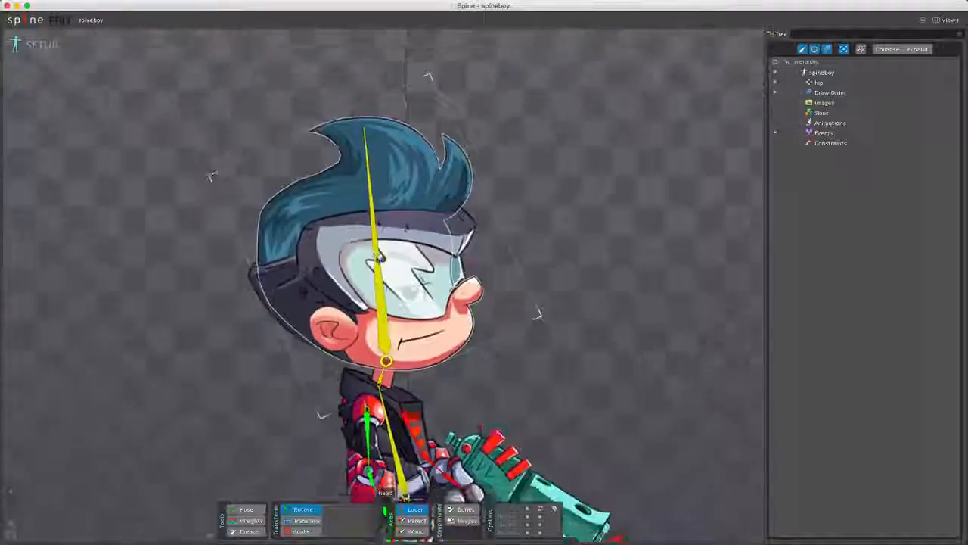
scroll(430, 372, up, 4)
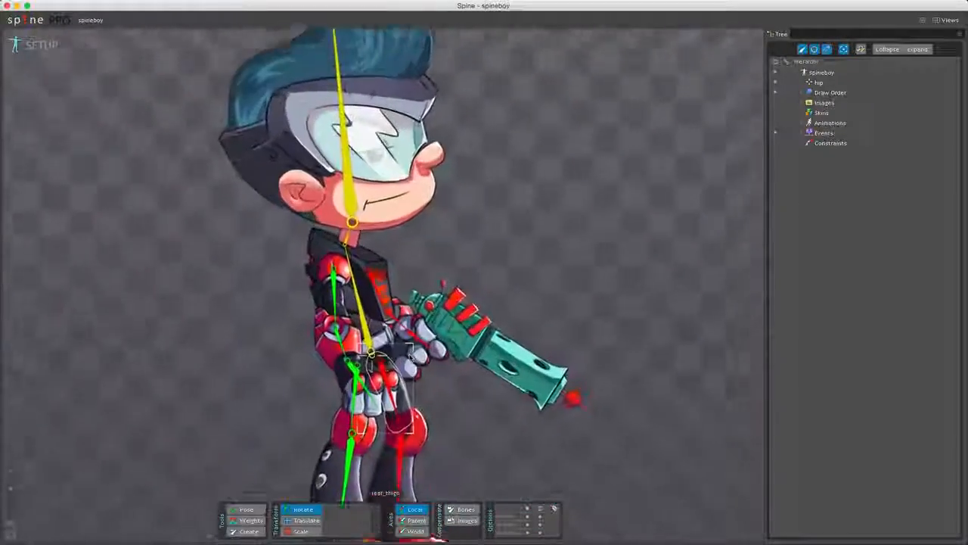
scroll(383, 279, up, 4)
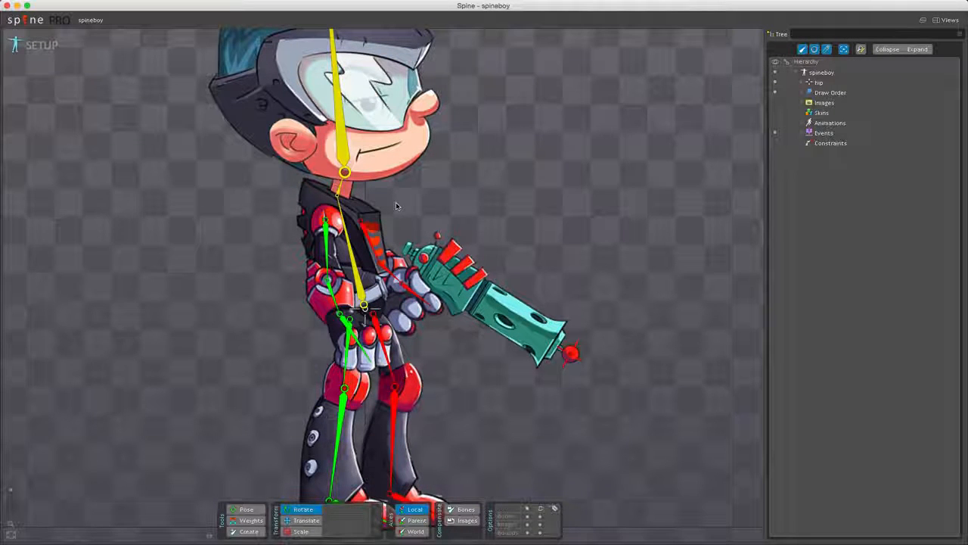
scroll(414, 205, down, 5)
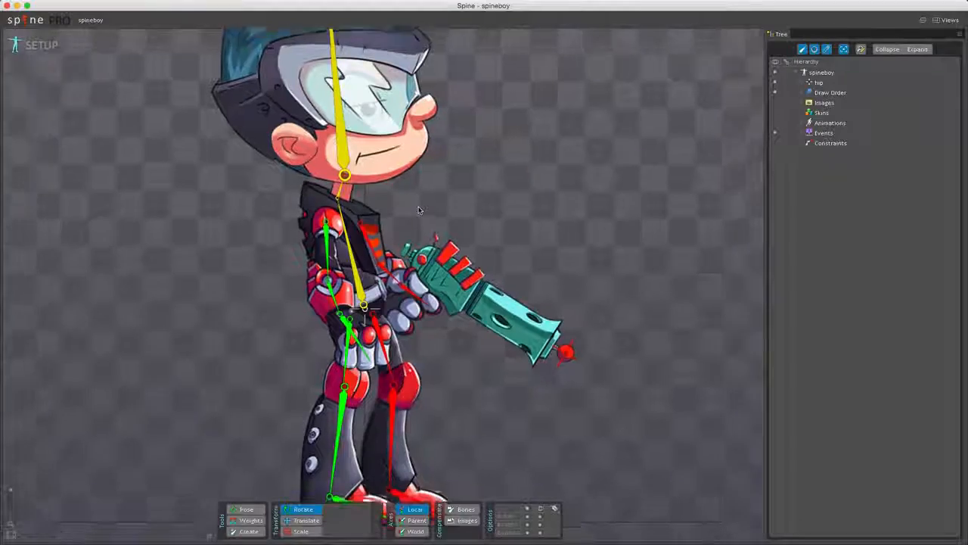
scroll(414, 206, down, 3)
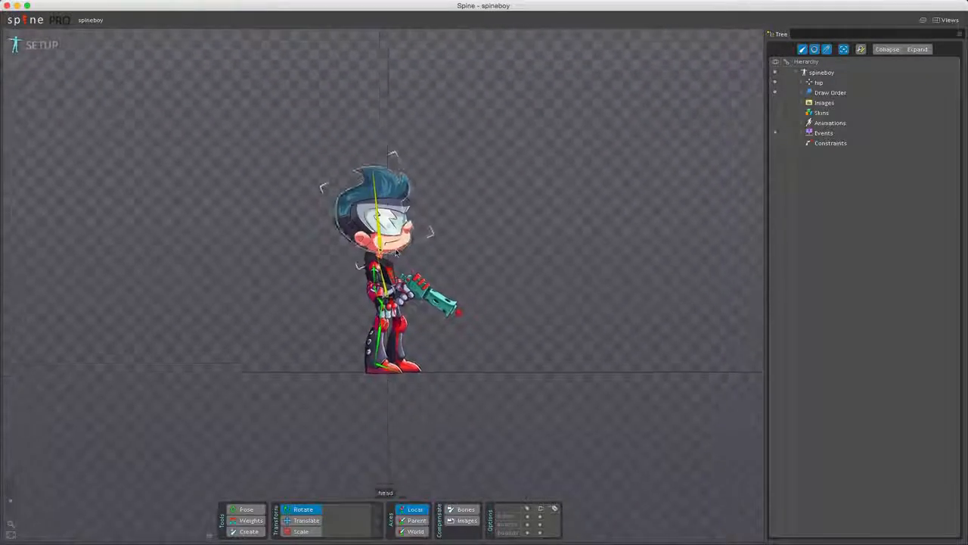
scroll(720, 250, up, 10)
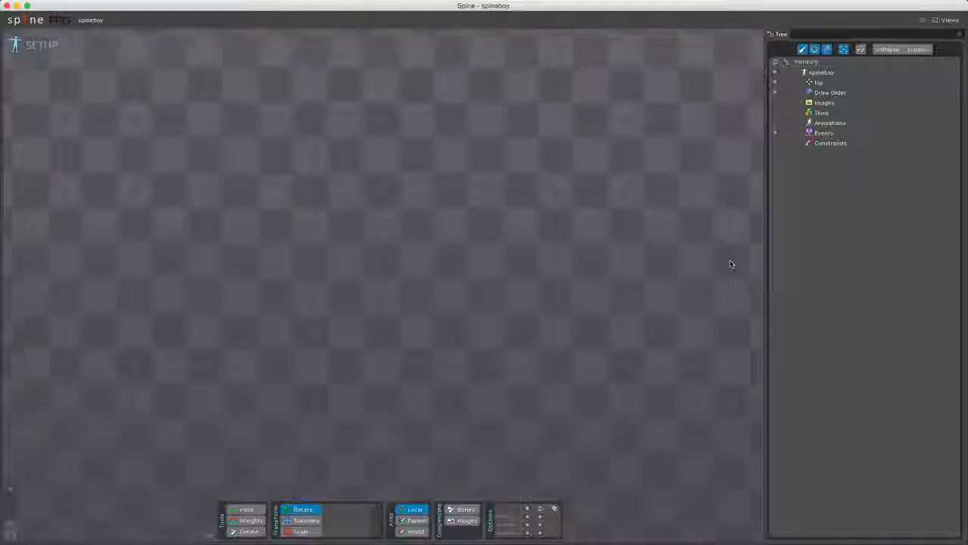
scroll(731, 264, up, 3)
scroll(730, 275, down, 10)
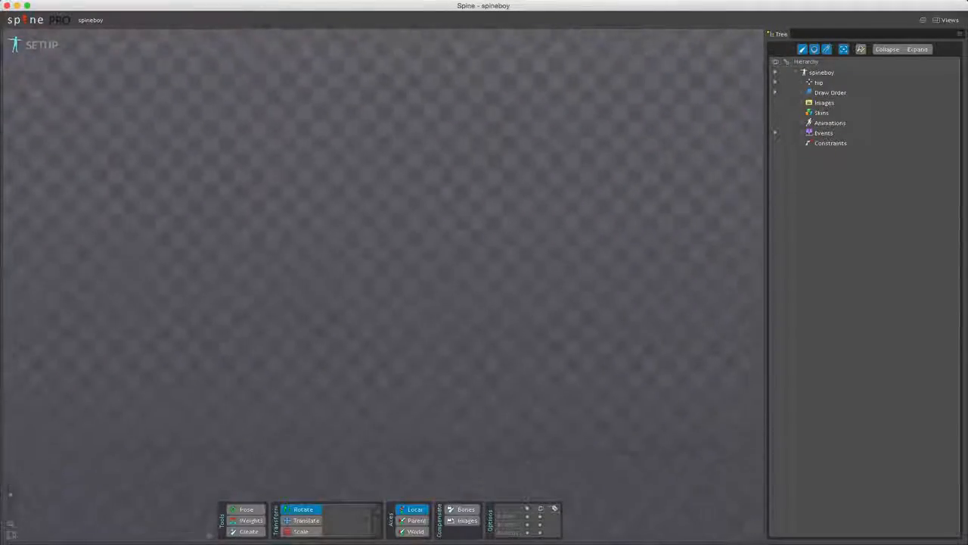
scroll(196, 263, up, 8)
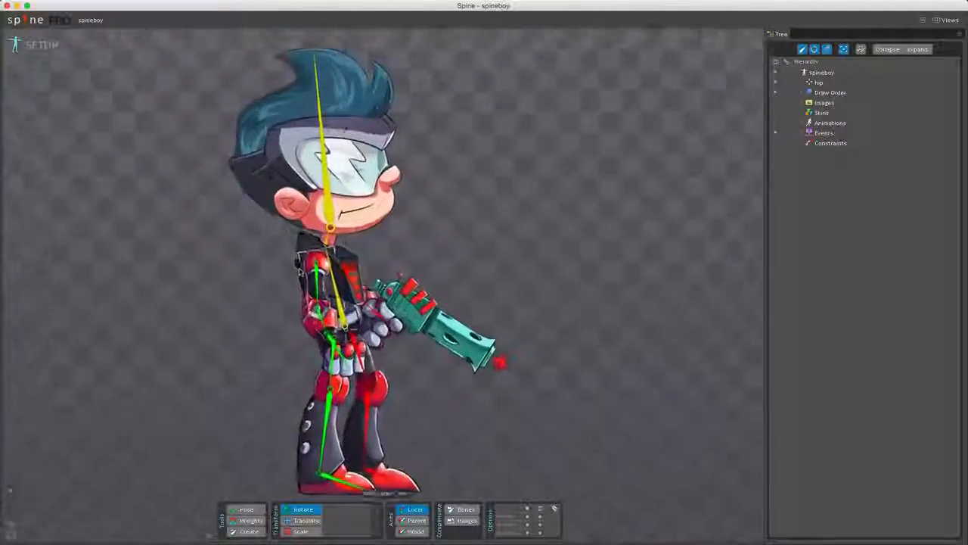
scroll(181, 260, down, 10)
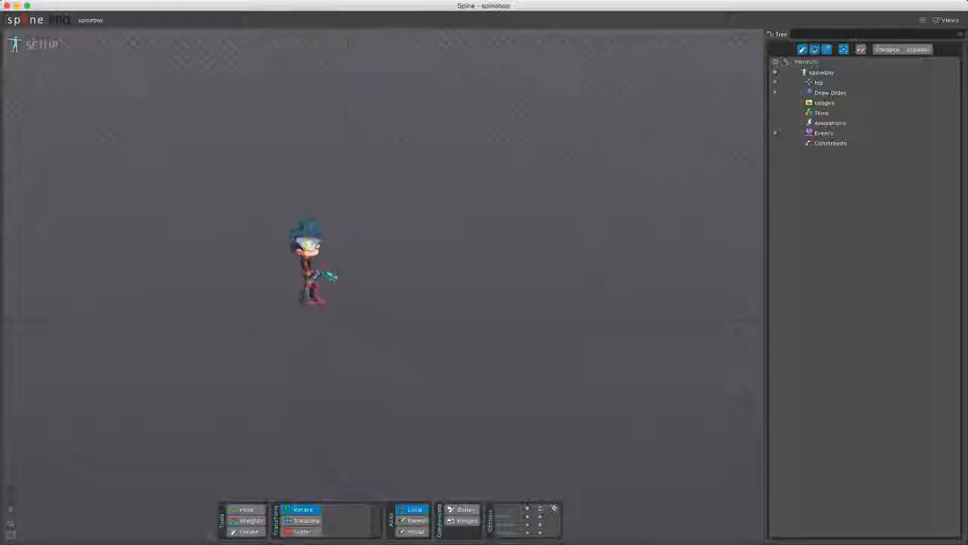
scroll(181, 261, up, 10)
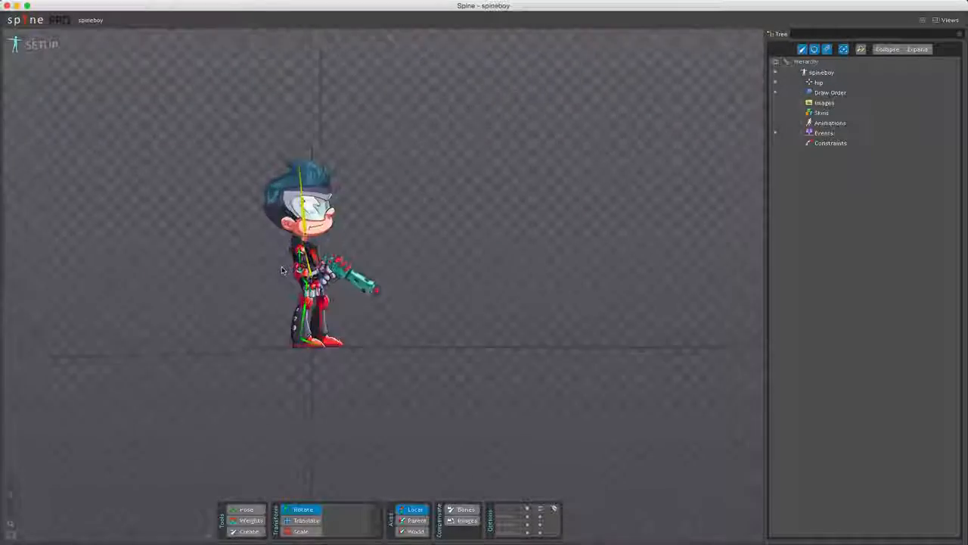
scroll(464, 223, up, 2)
scroll(464, 223, down, 4)
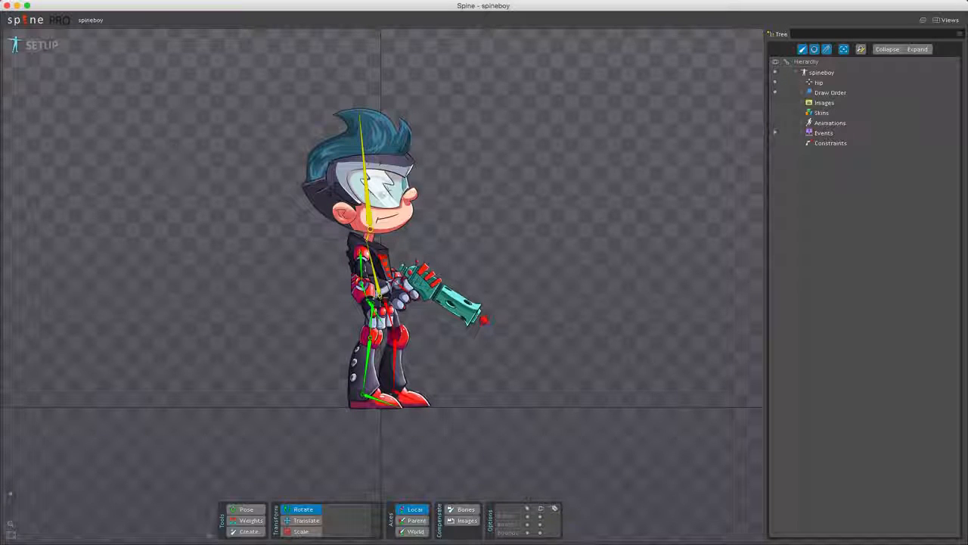
click(27, 21)
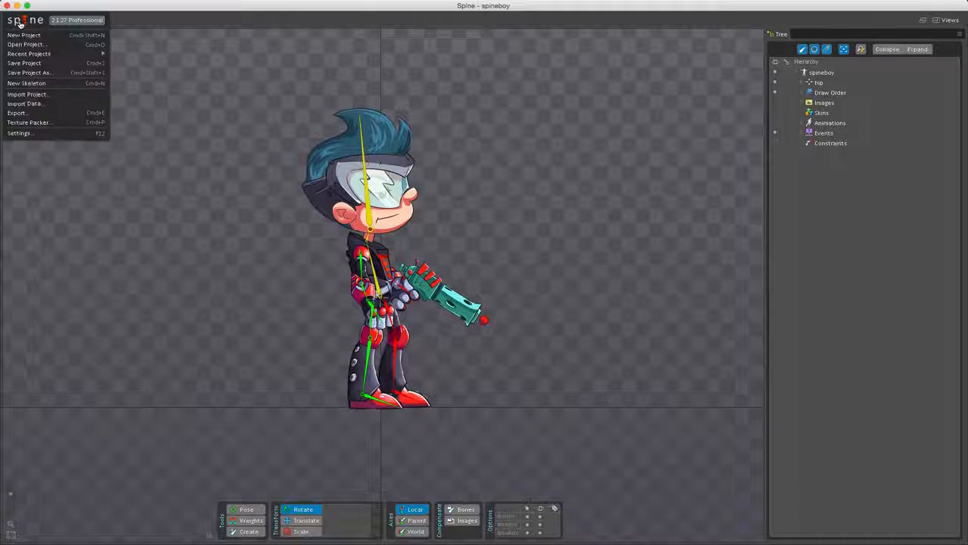
click(227, 288)
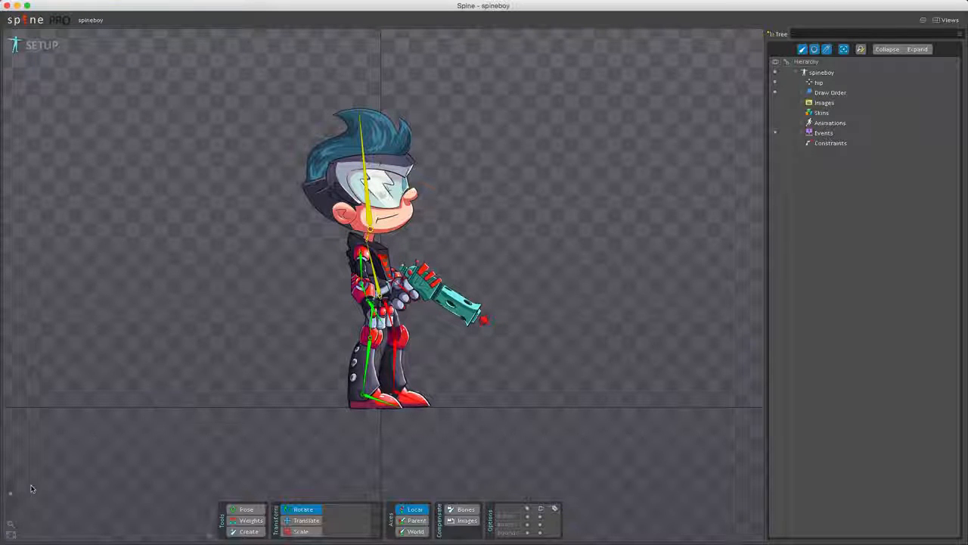
scroll(11, 496, down, 5)
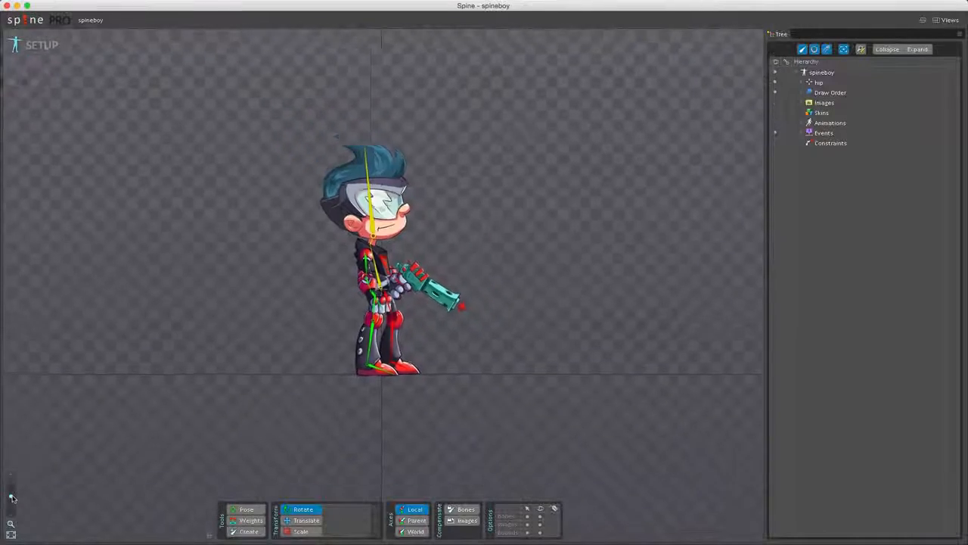
scroll(12, 496, up, 2)
scroll(11, 495, up, 3)
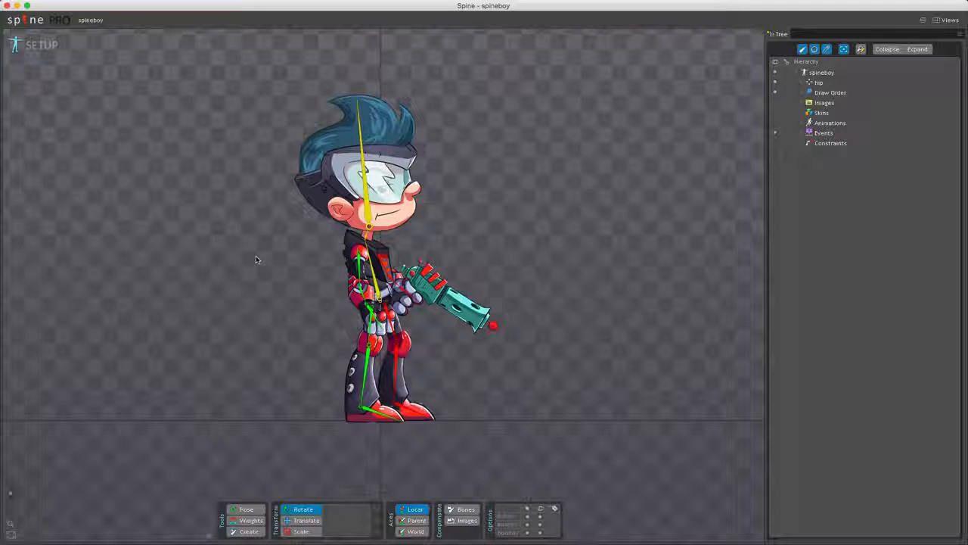
Fit the whole spineboy character in the viewport, and look briefly at Animate mode before returning to Setup mode
click(10, 534)
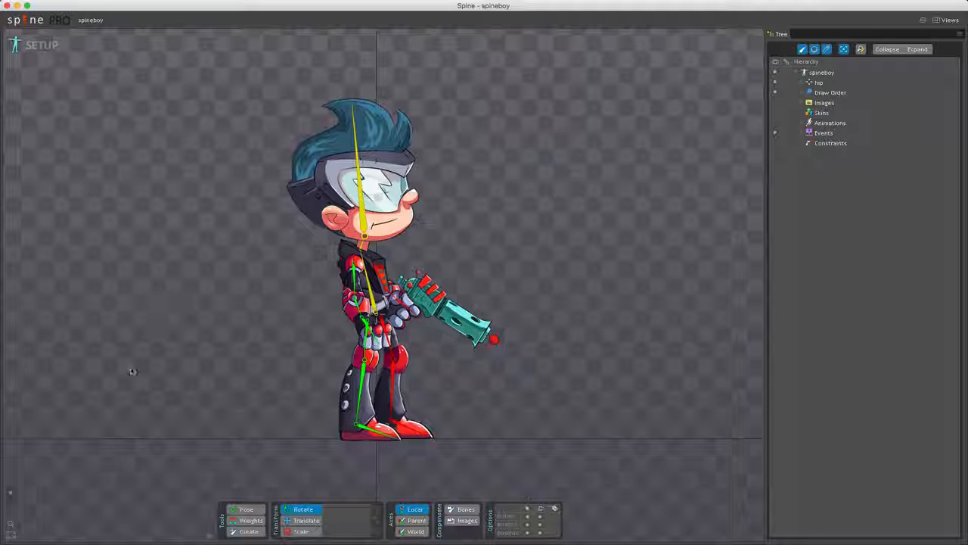
click(10, 535)
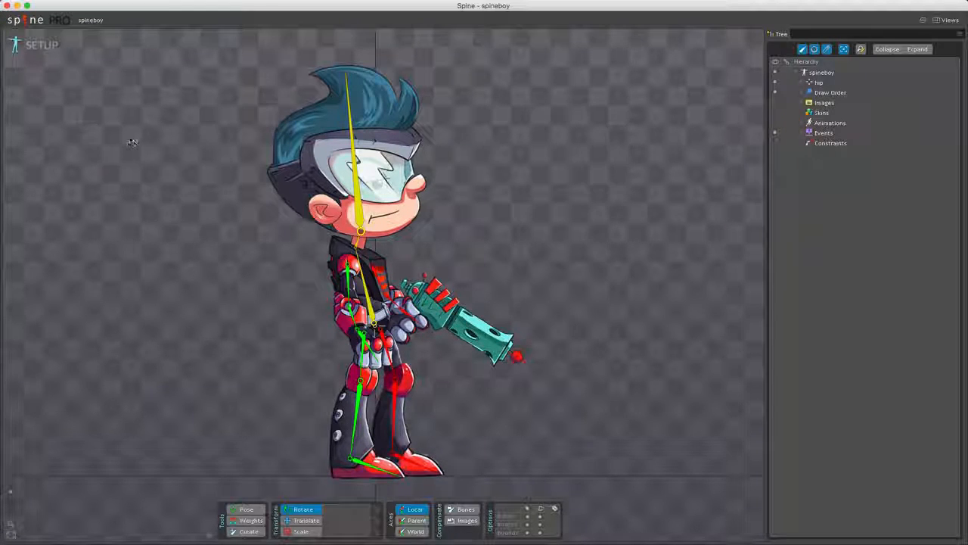
click(33, 48)
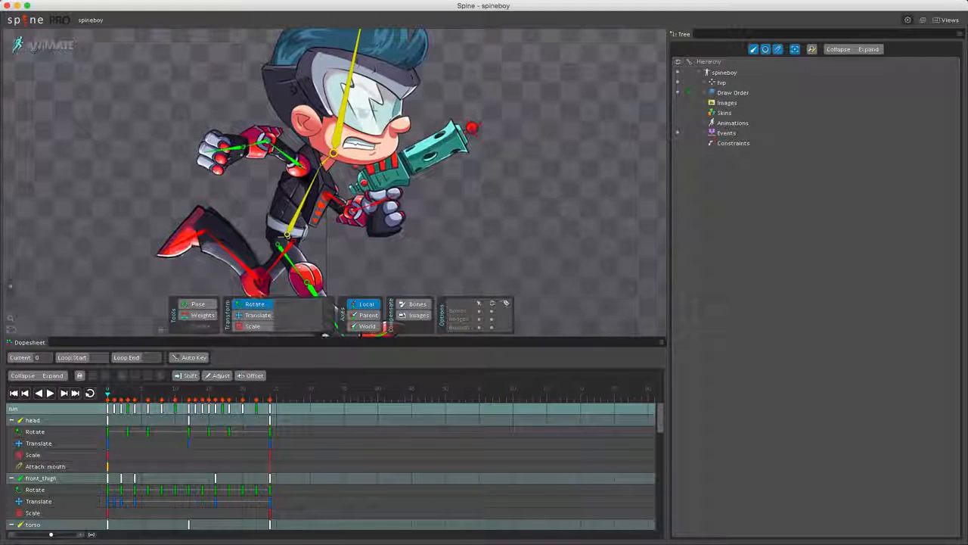
click(42, 47)
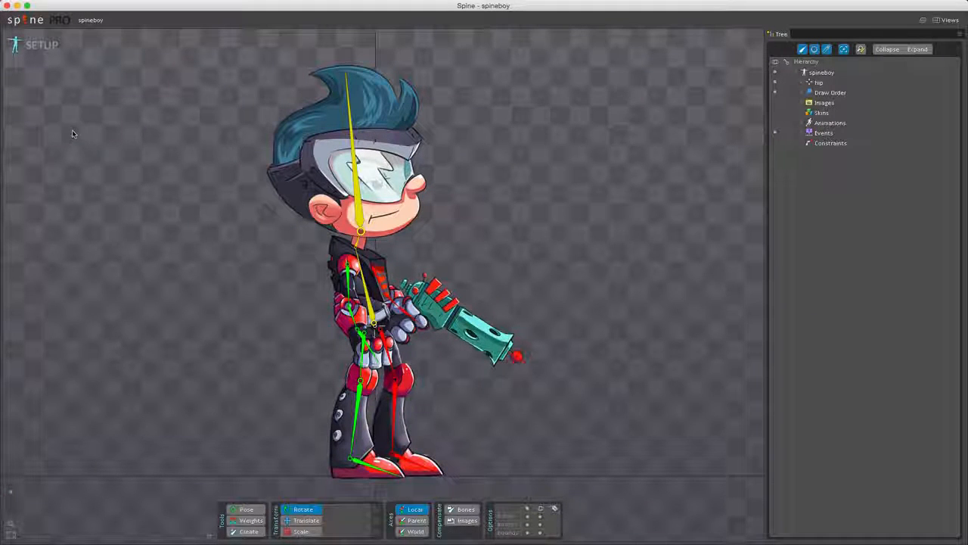
Switch to Animate mode and play the run animation with repeat enabled, keeping the whole spineboy character in view
click(34, 47)
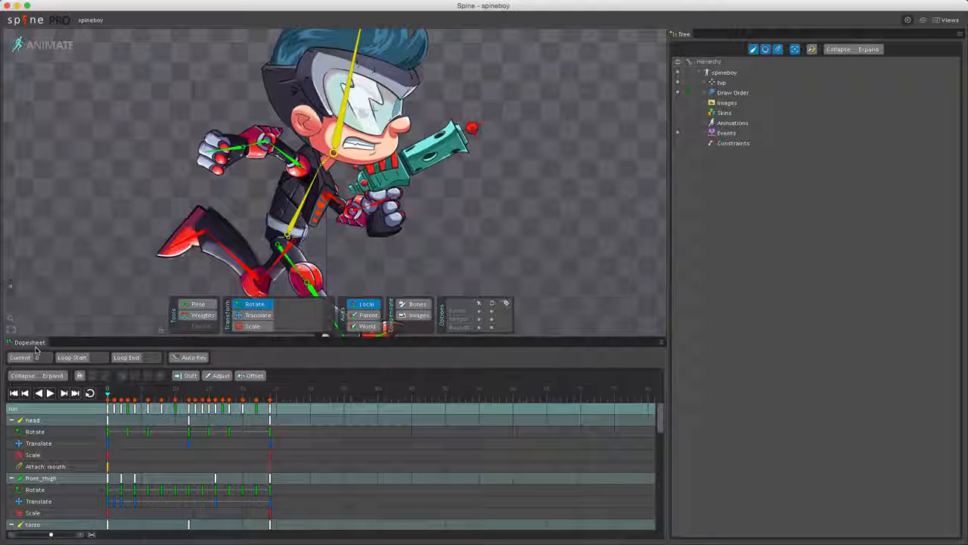
click(49, 393)
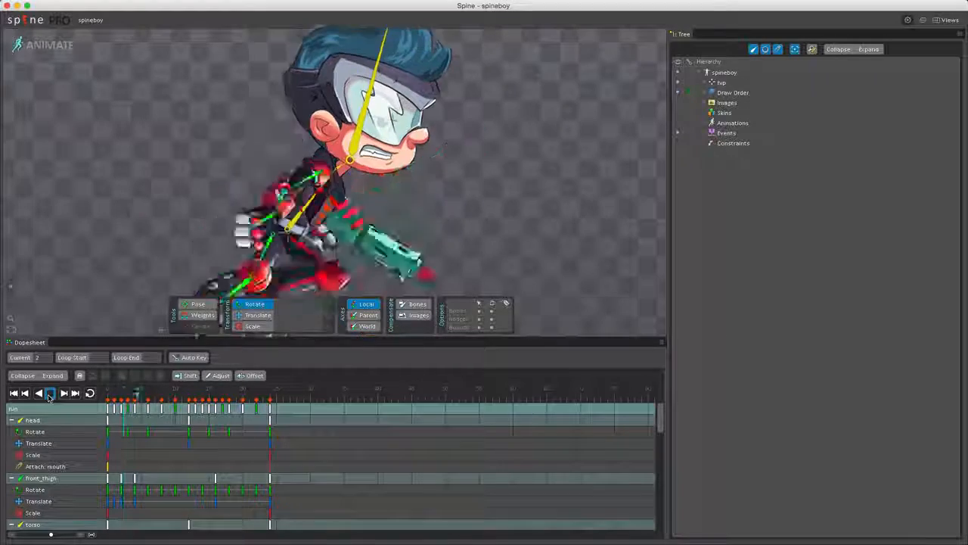
click(89, 394)
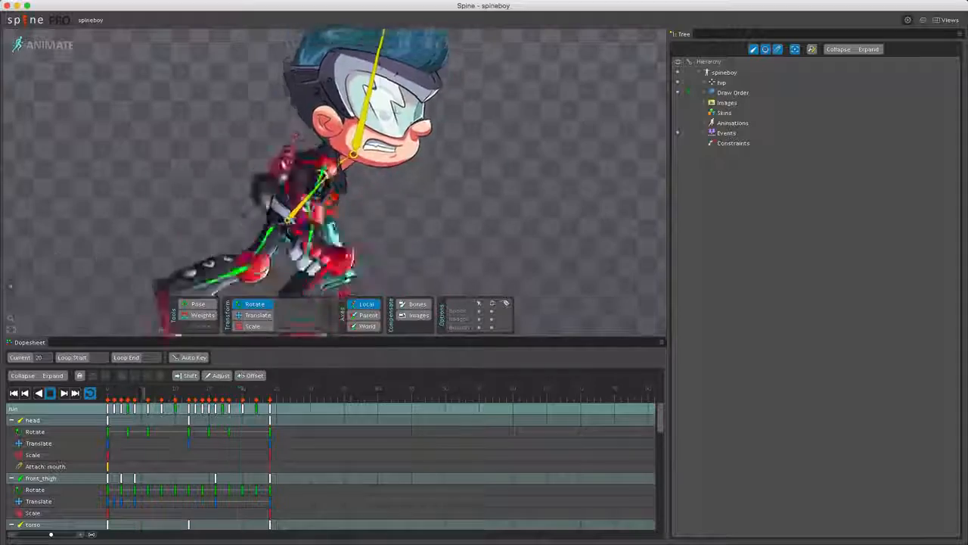
scroll(12, 321, down, 5)
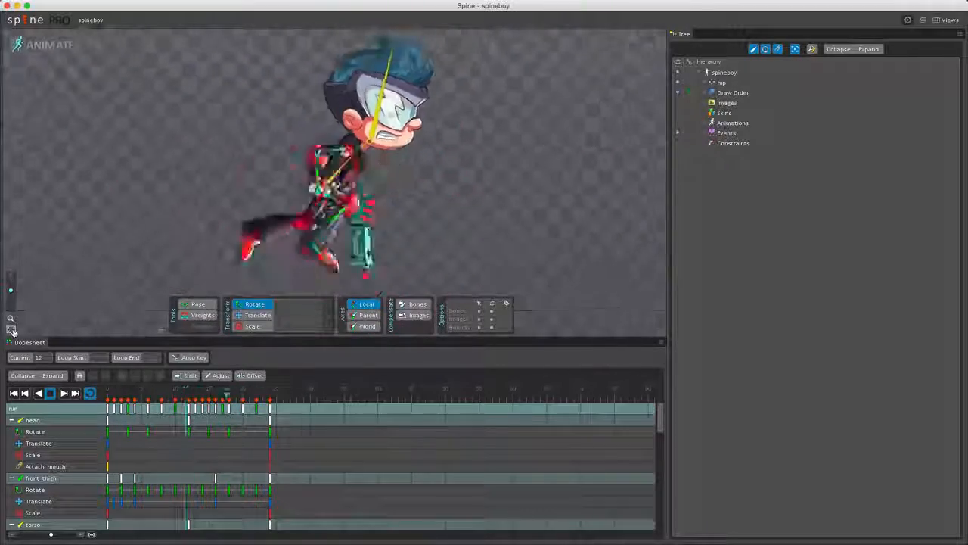